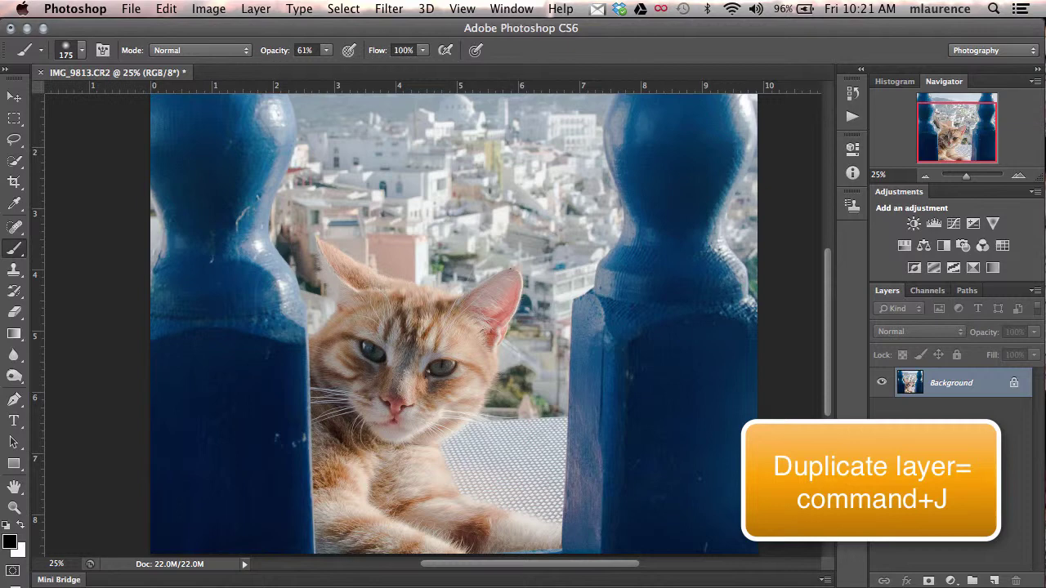
Duplicate the Background layer and convert the copy to a smart object
key("super+j")
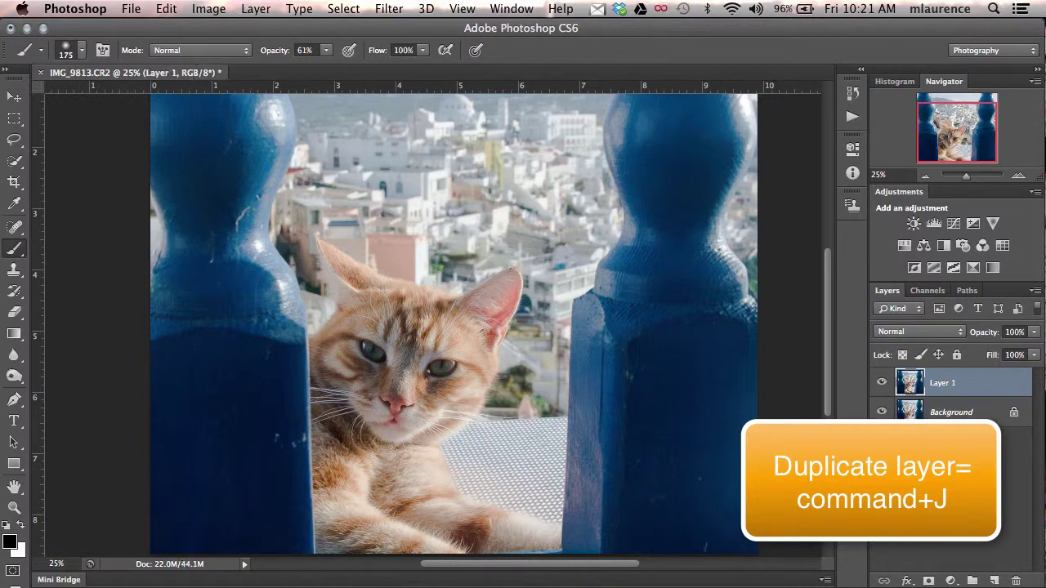
right_click(974, 385)
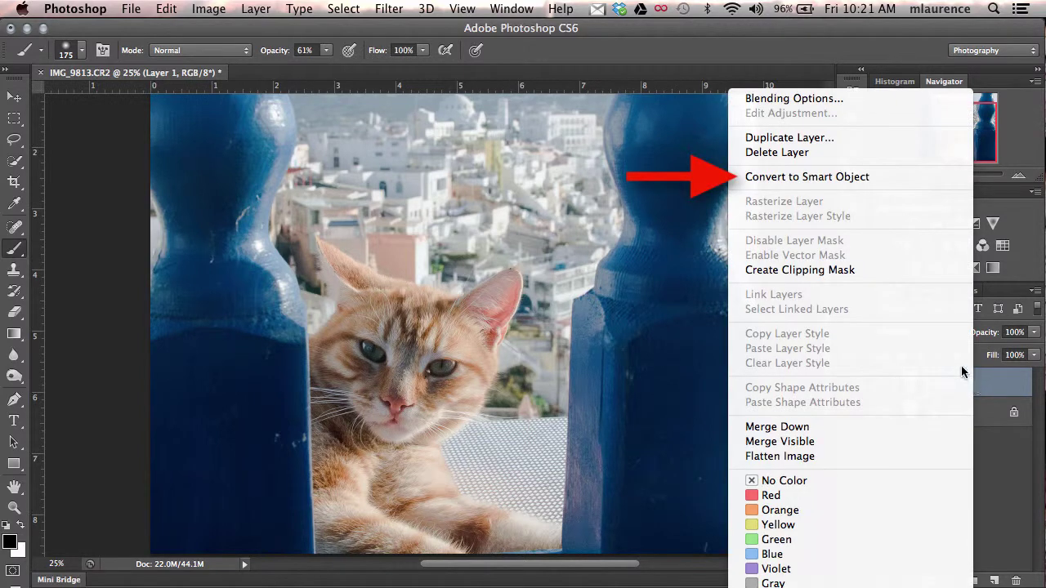
left_click(846, 181)
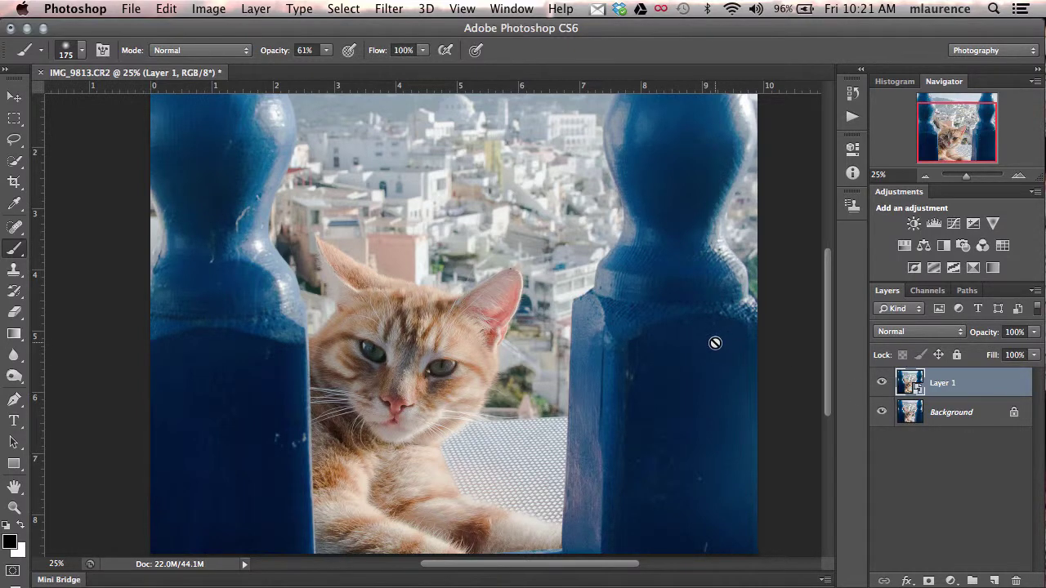
Apply a High Pass filter with a 2.0-pixel radius to the smart object layer and set its blend mode to Overlay
left_click(389, 9)
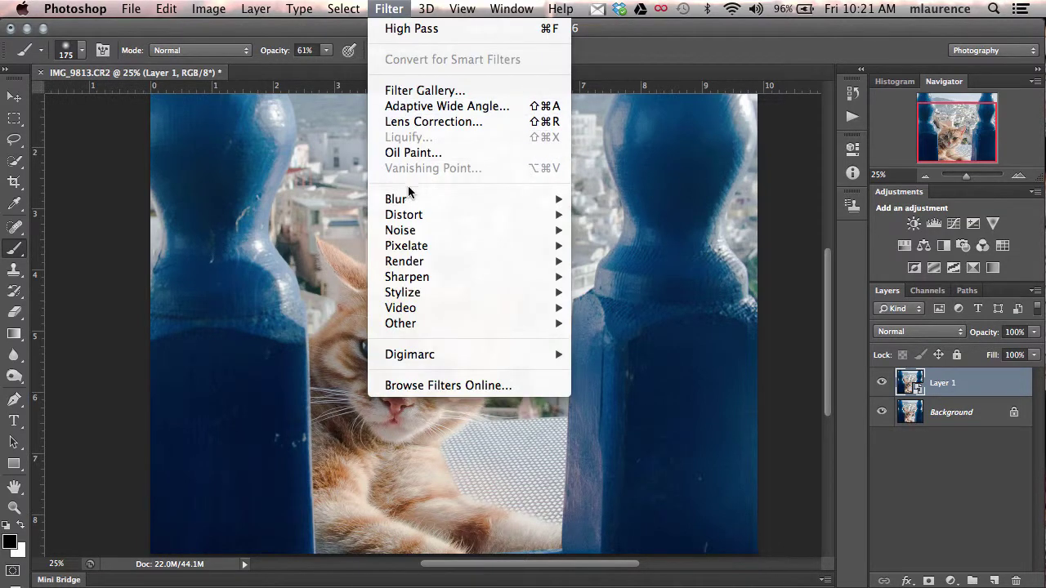
mouse_move(413, 324)
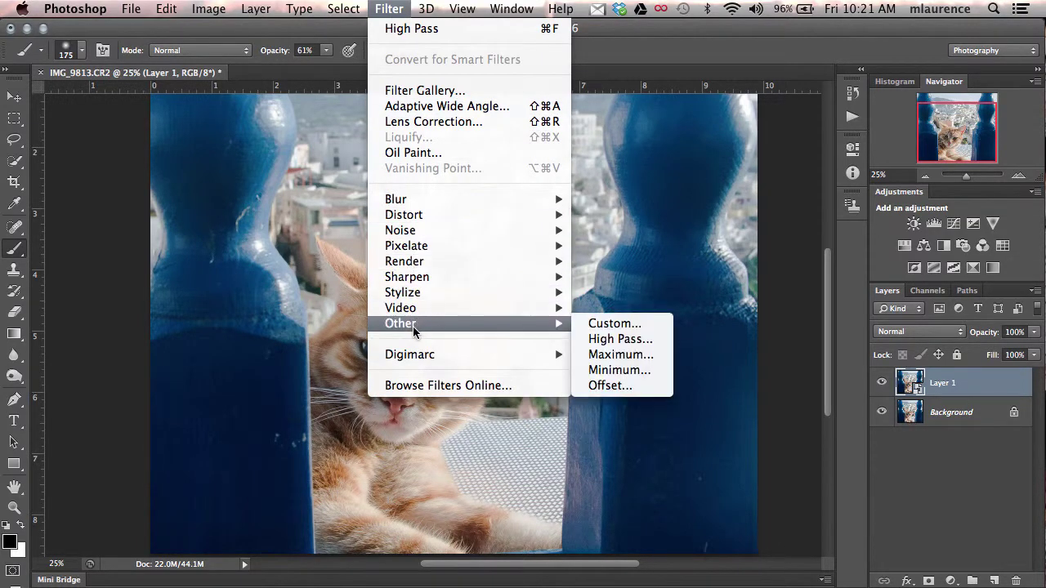
left_click(614, 338)
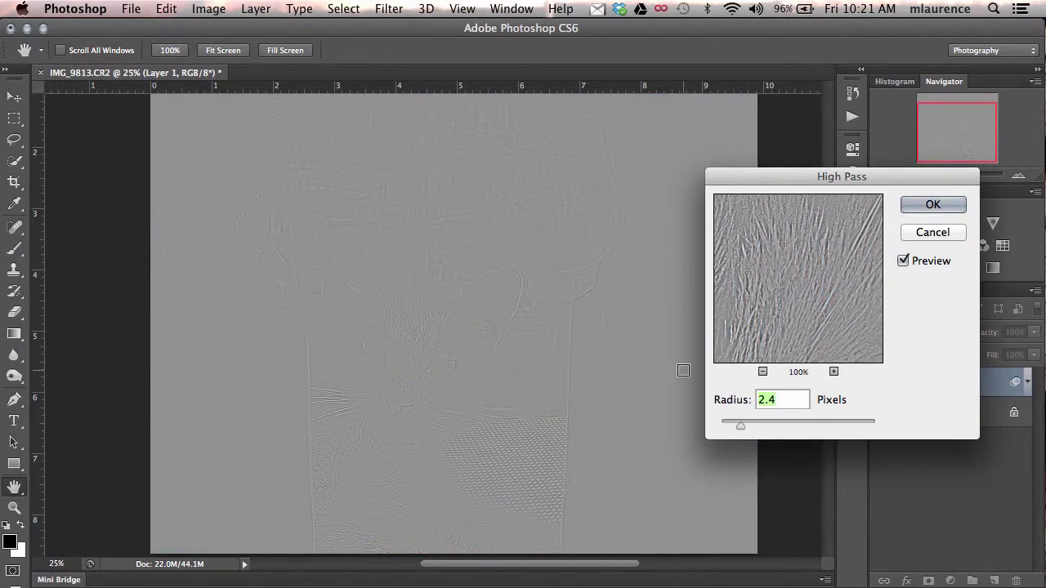
left_click_drag(741, 431, 759, 427)
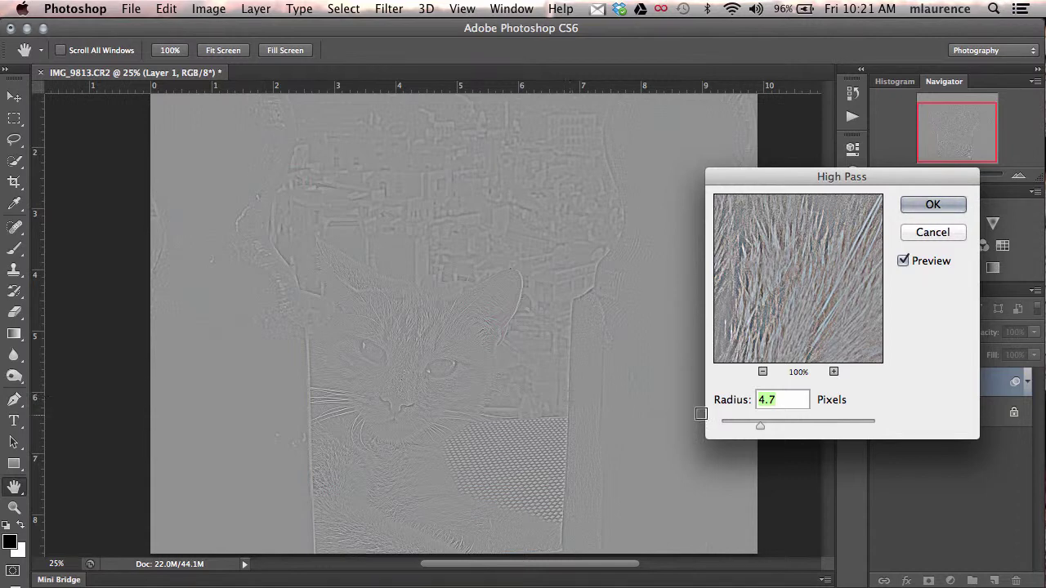
left_click_drag(760, 427, 771, 426)
left_click_drag(770, 425, 736, 425)
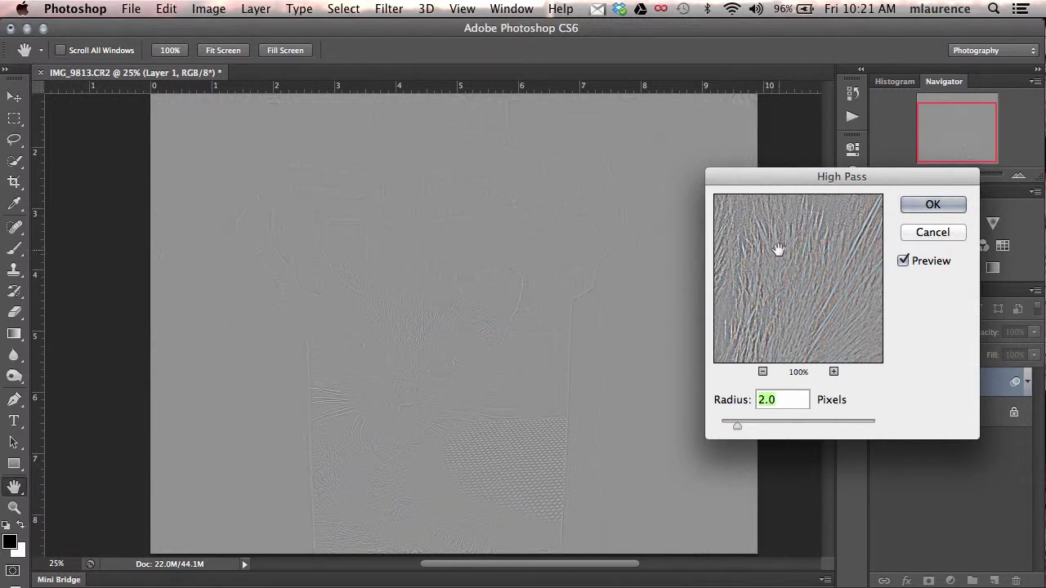
left_click(946, 212)
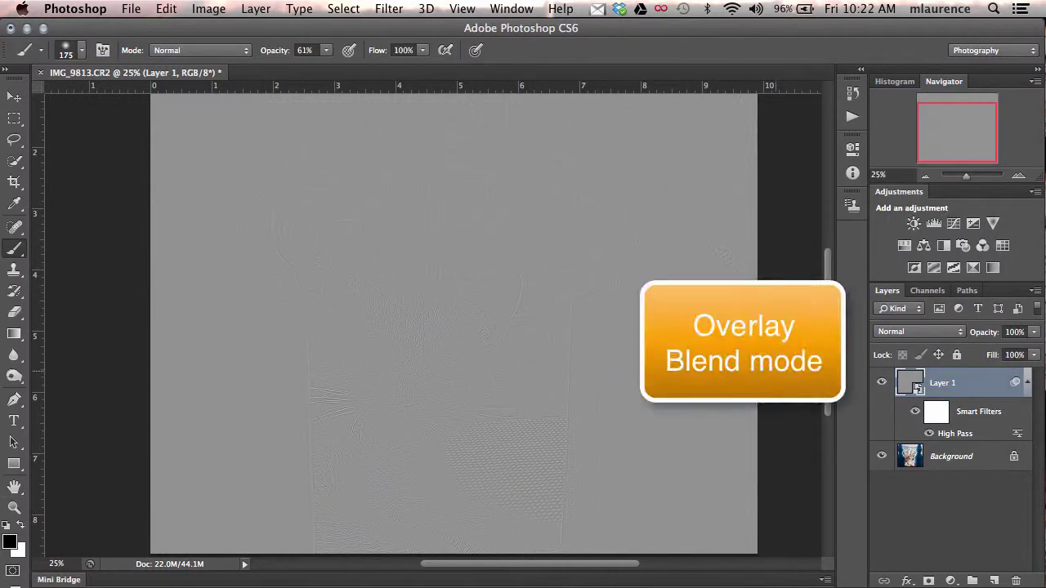
left_click(905, 333)
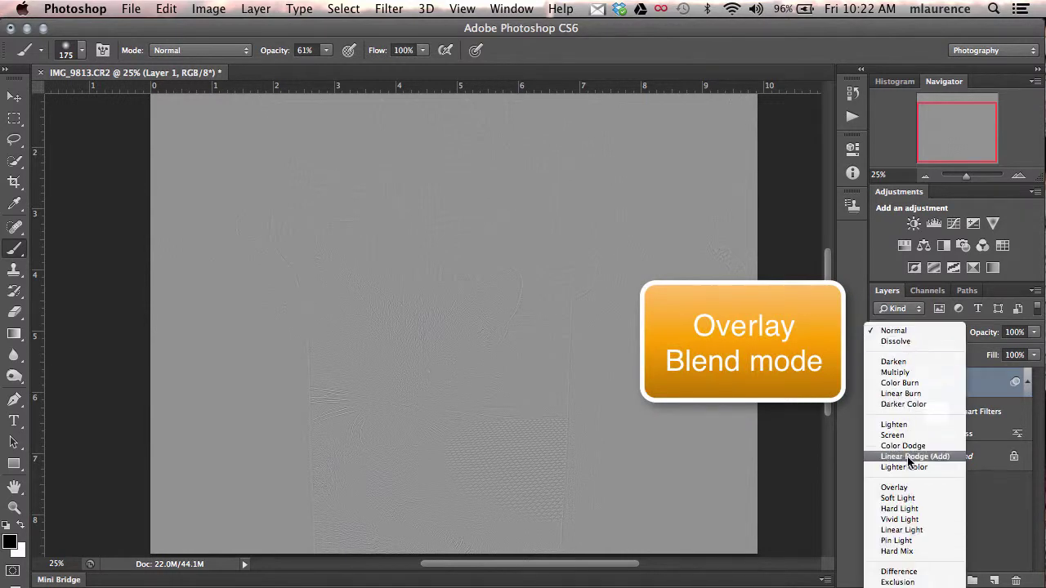
left_click(895, 488)
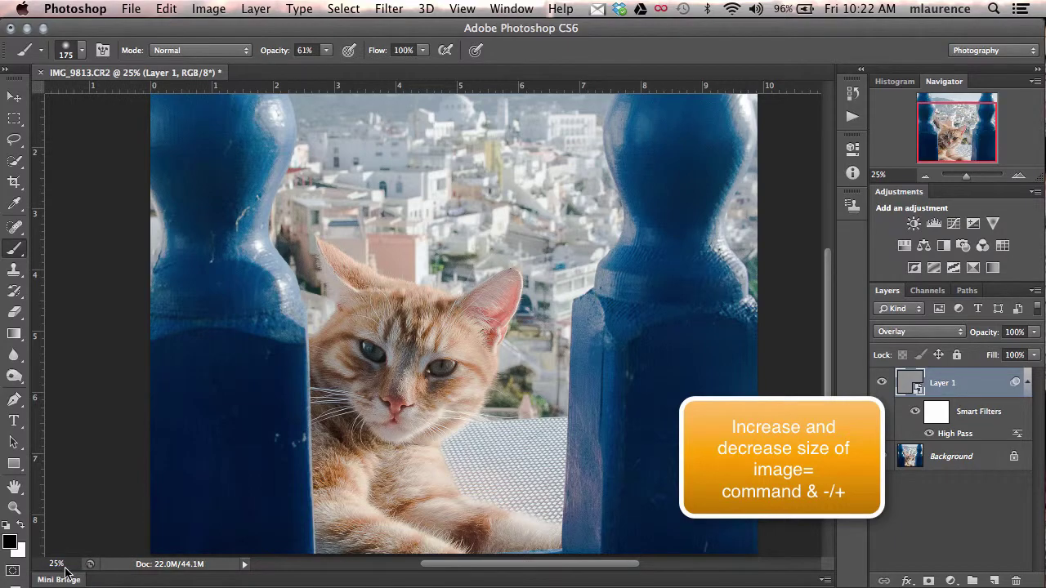
Examine the cat's face at 100% zoom and compare it with and without the sharpening by toggling Layer 1's visibility
key("super+equal")
key("super+equal")
key("super+equal")
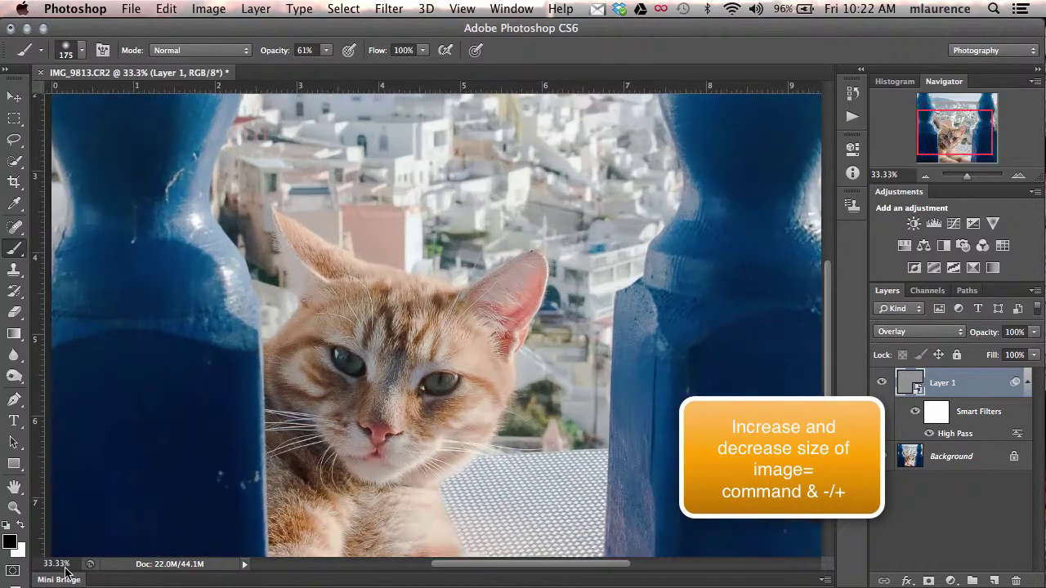
key("super+equal")
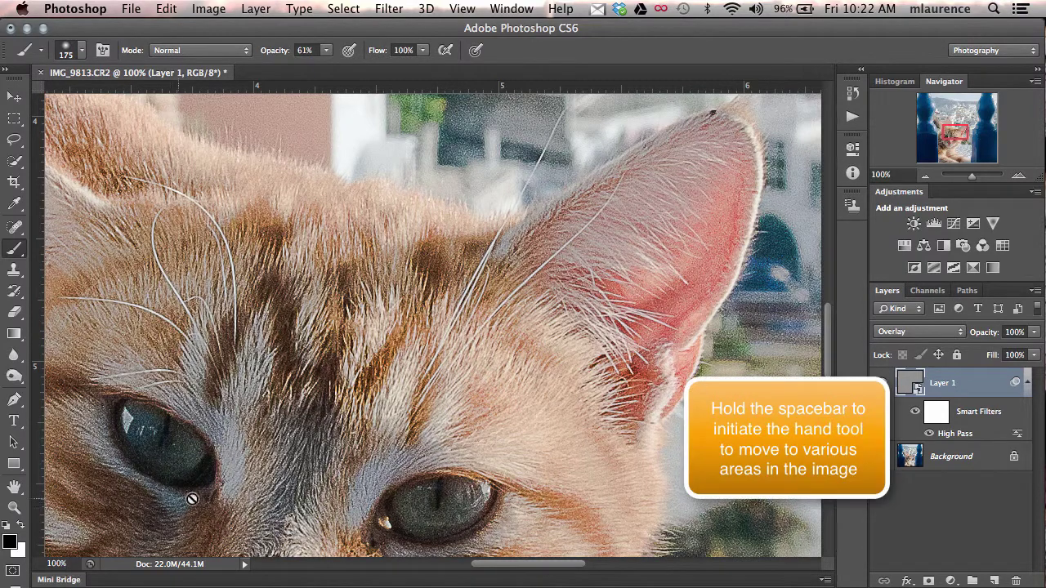
key("space")
left_click_drag(311, 459, 424, 288)
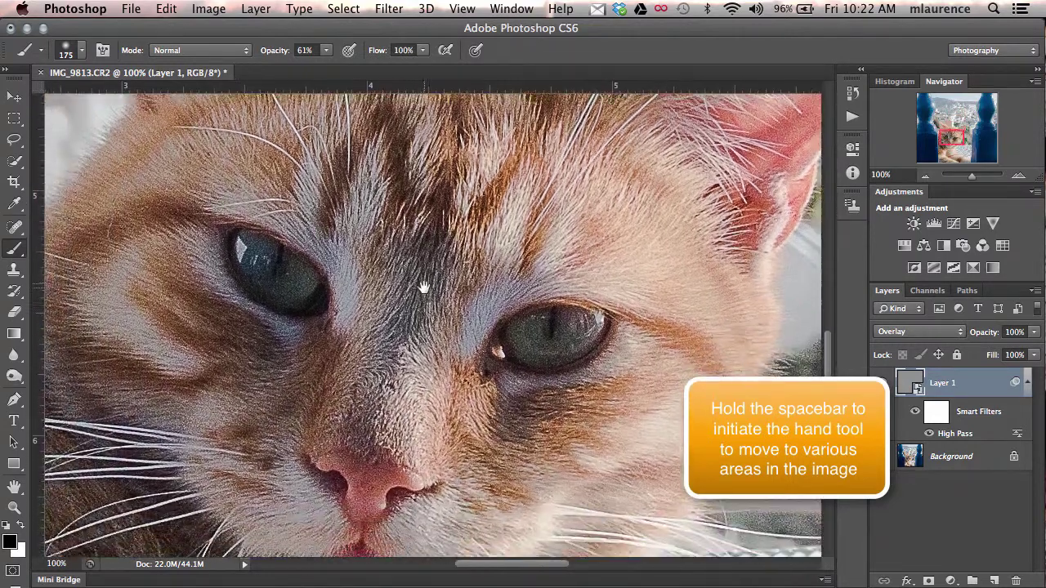
left_click_drag(411, 366, 450, 310)
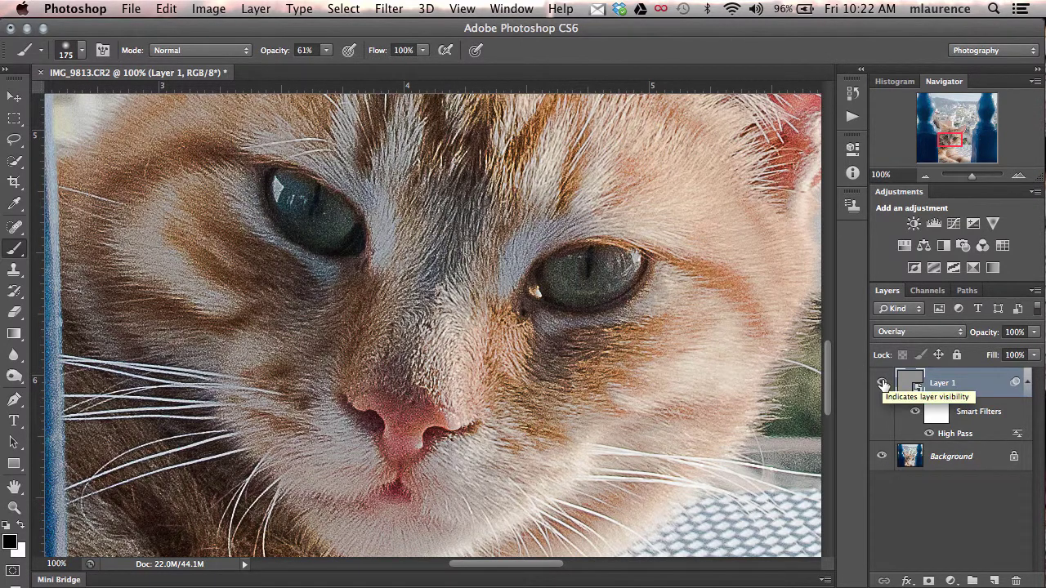
left_click(881, 383)
left_click(881, 383)
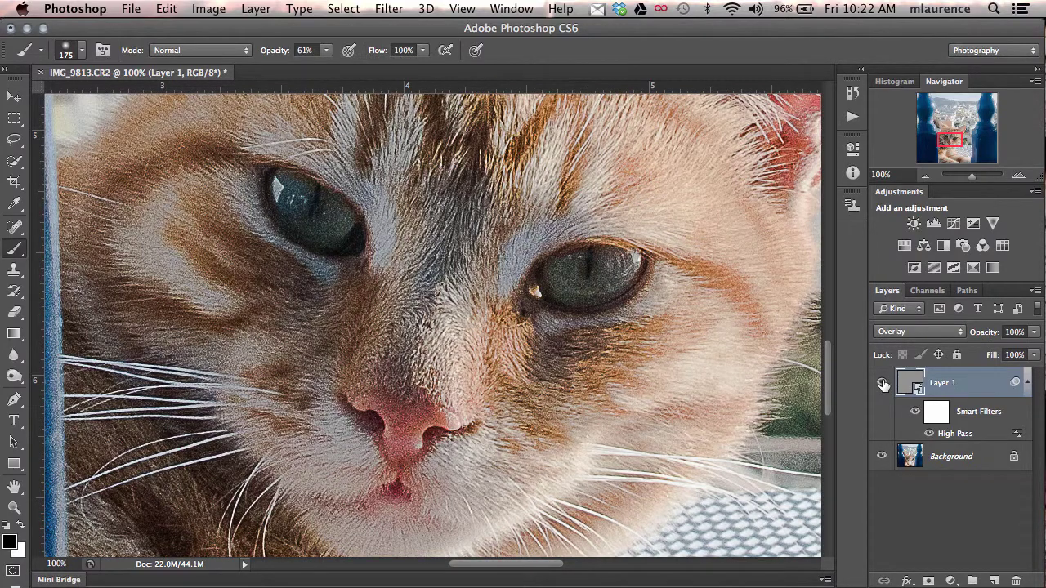
left_click(881, 383)
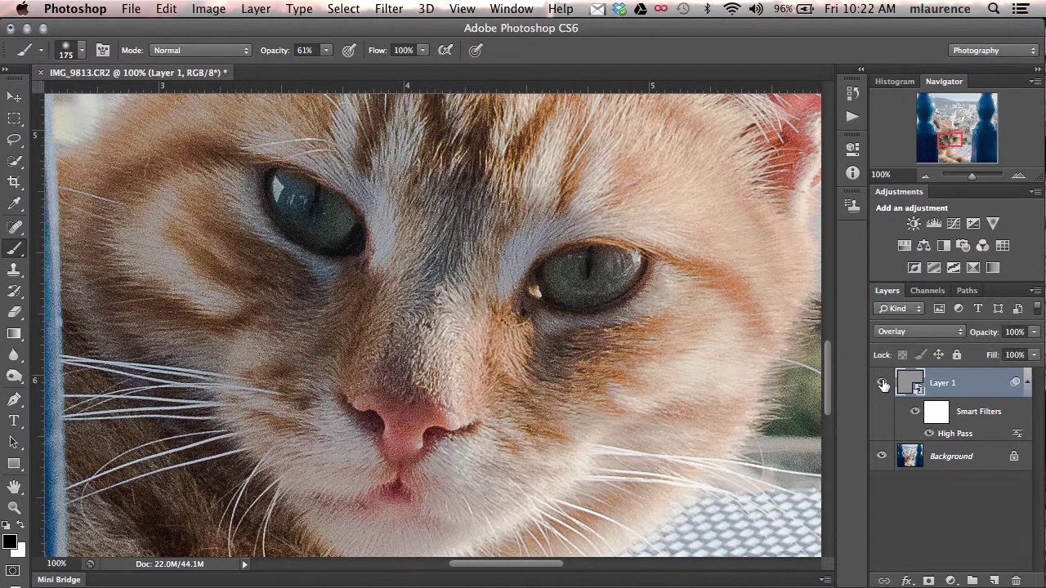
left_click(881, 383)
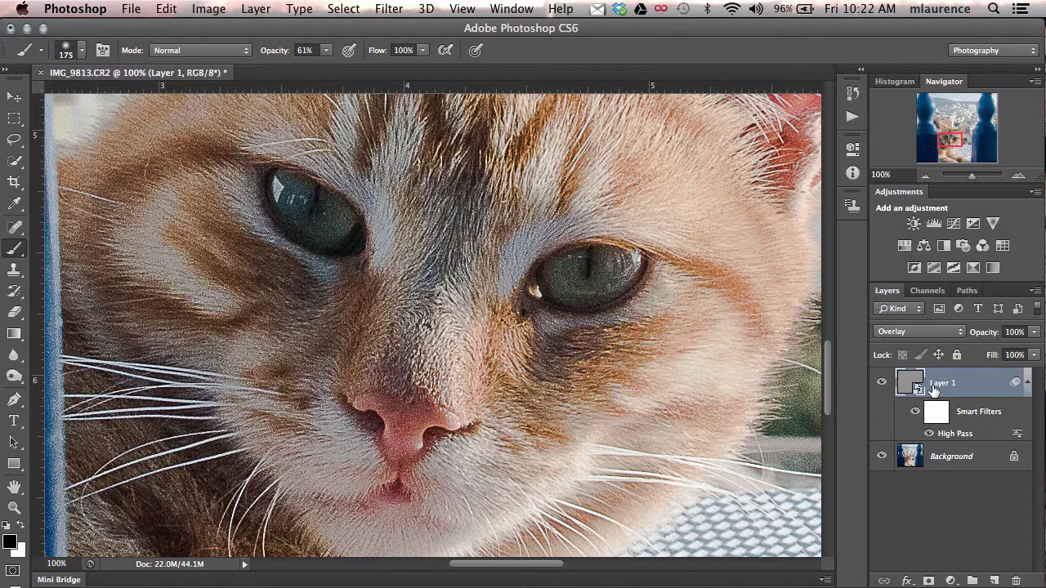
Reduce the radius of Layer 1's High Pass smart filter to 1.3 pixels
double_click(956, 435)
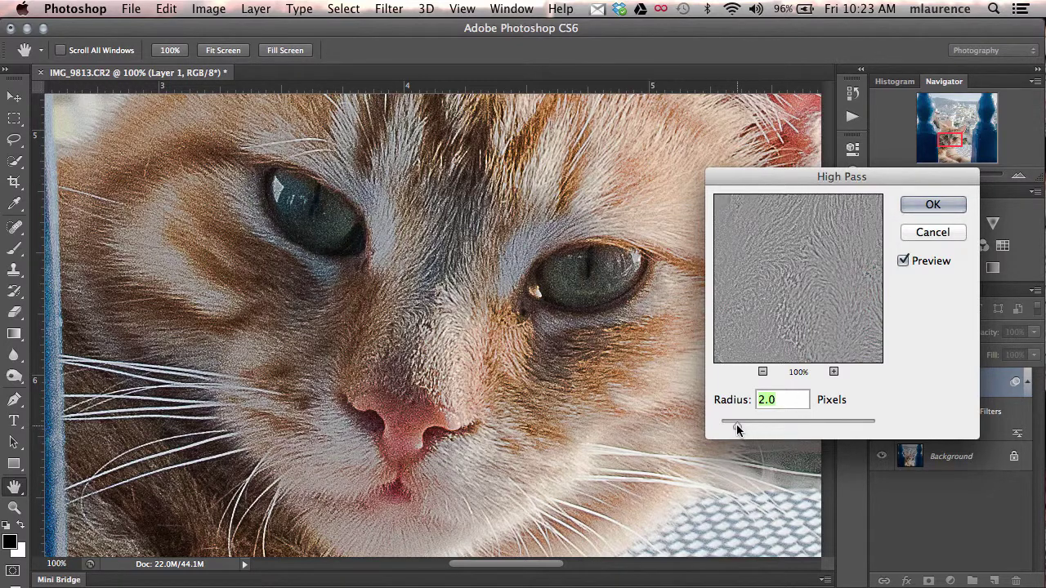
left_click_drag(737, 430, 732, 433)
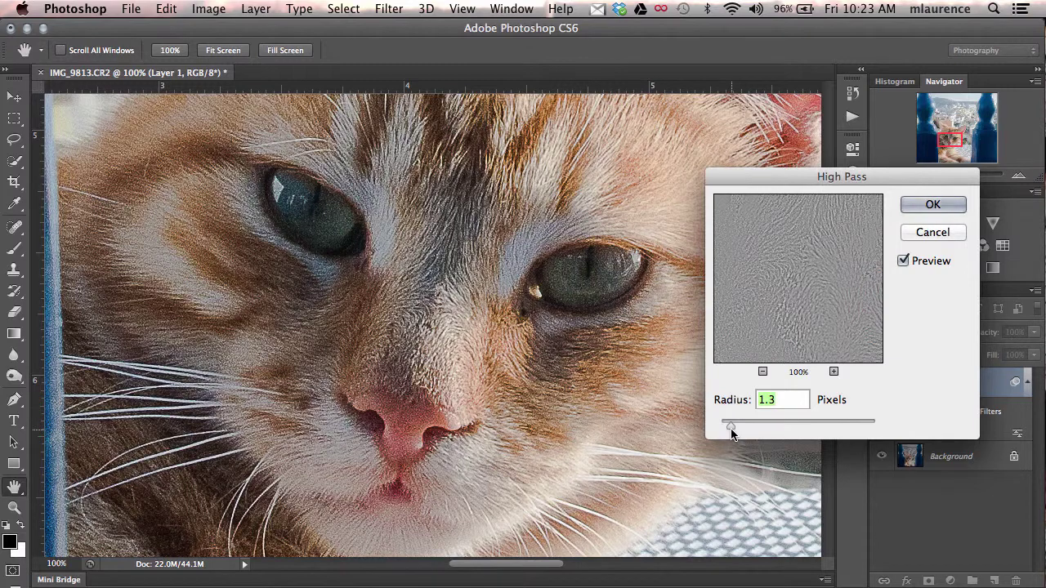
left_click(932, 204)
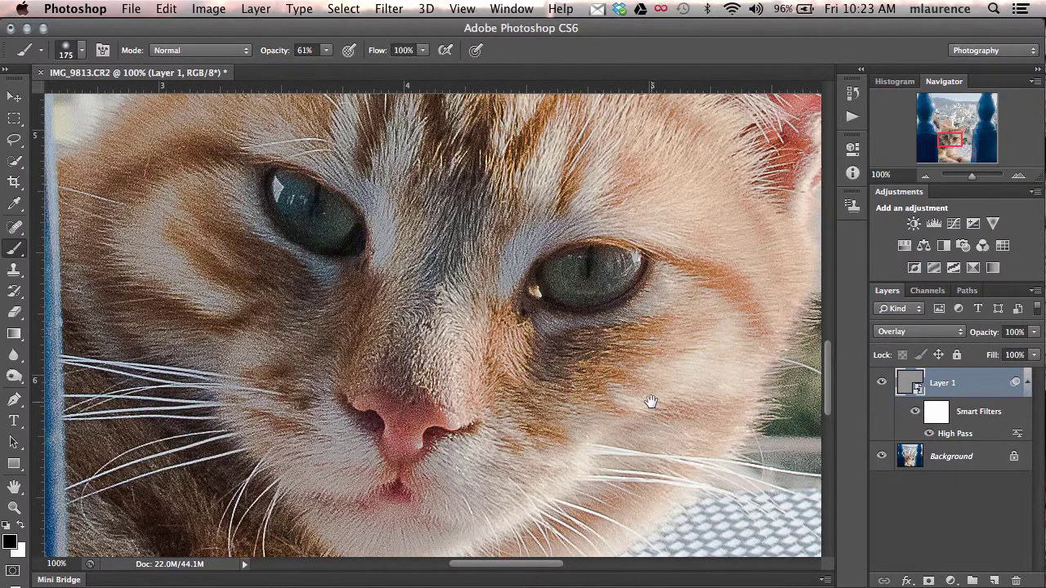
Inspect the sharpened fur around the cat's mouth, chest and front legs at 100% zoom
left_click_drag(651, 403, 701, 298)
left_click_drag(485, 372, 537, 303)
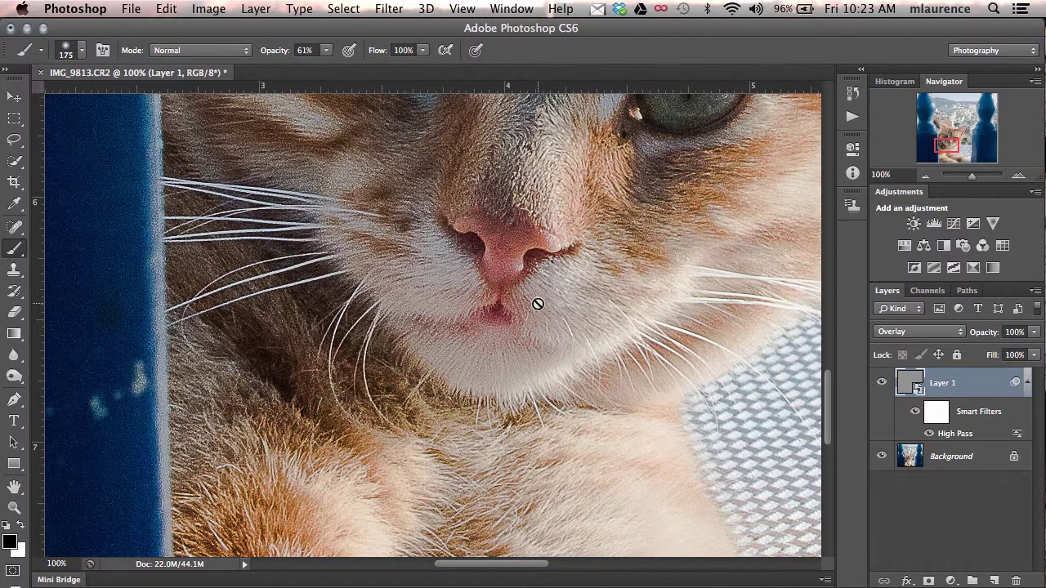
left_click_drag(534, 387, 538, 265)
left_click_drag(462, 381, 443, 289)
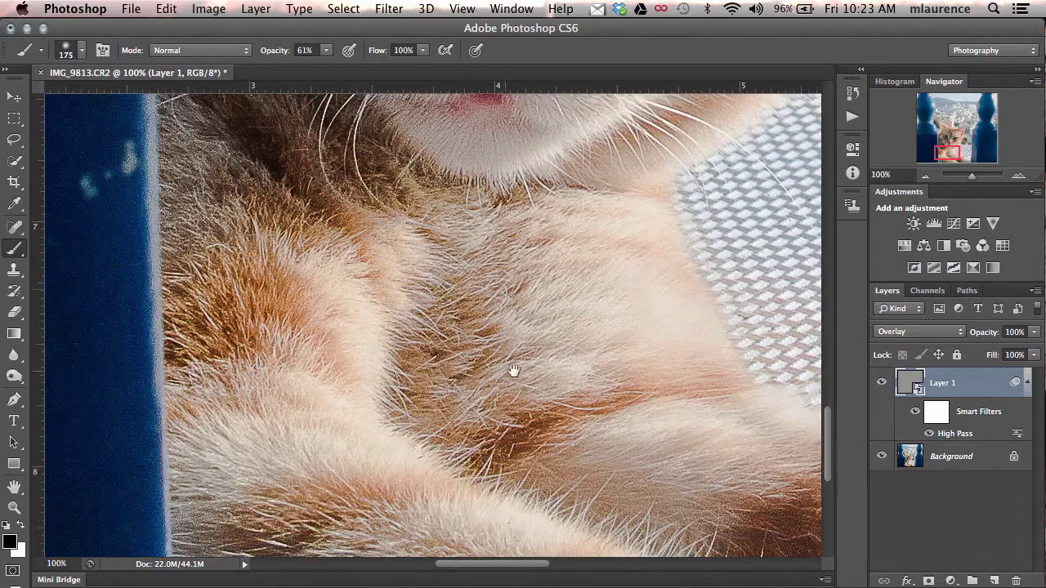
left_click_drag(513, 372, 503, 421)
left_click_drag(481, 261, 472, 471)
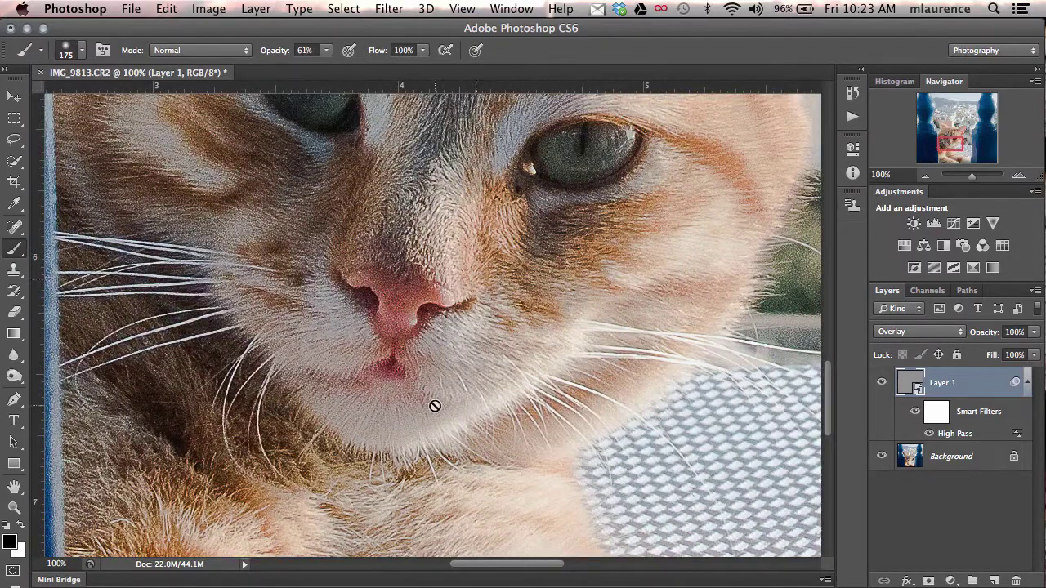
left_click_drag(432, 403, 455, 257)
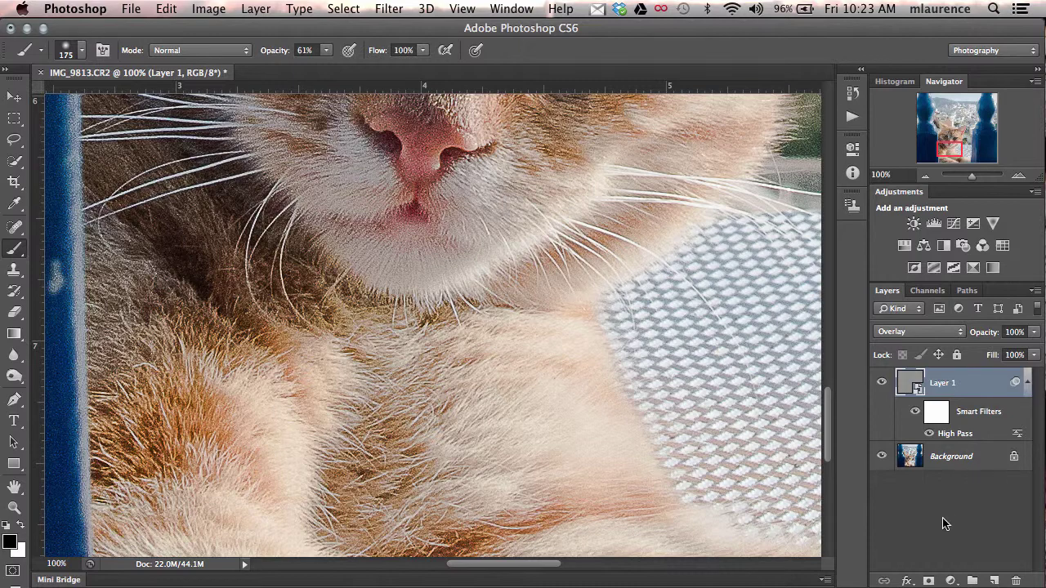
Add a white layer mask to Layer 1 and swap the foreground and background colors, ending with black as the foreground
left_click(928, 580)
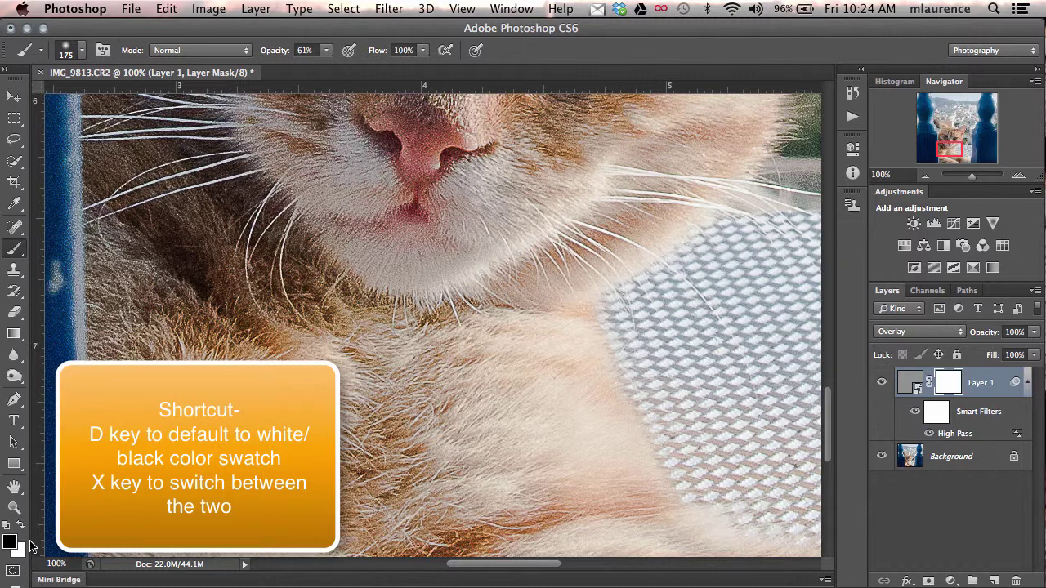
key("x")
key("x")
left_click(23, 524)
left_click(23, 526)
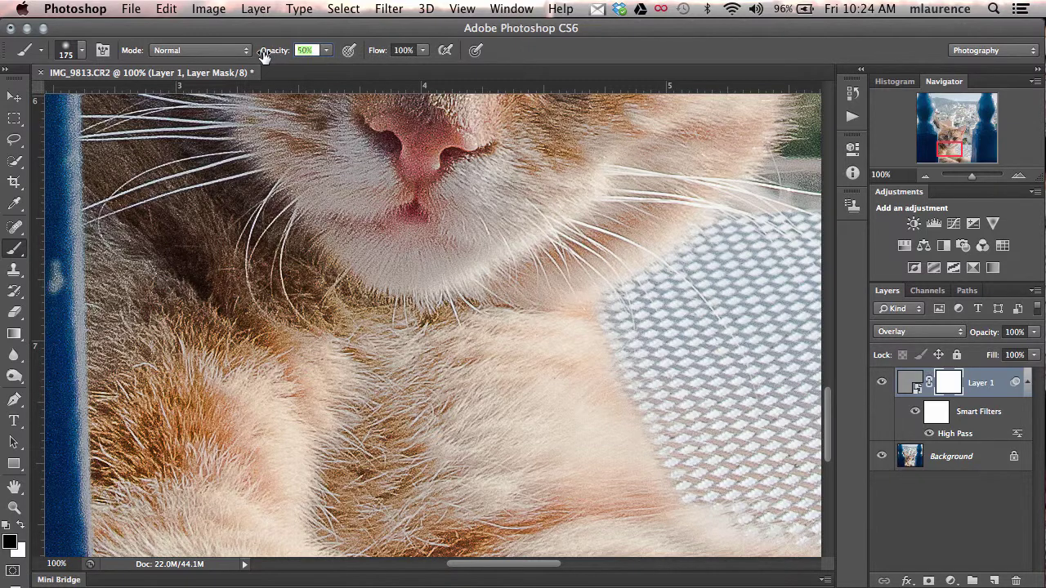
Paint black on Layer 1's mask with the brush at 50% opacity over the chest and leg fur to soften the sharpening there
mouse_move(225, 400)
left_mouse_down()
mouse_move(223, 428)
mouse_move(211, 402)
mouse_move(182, 387)
mouse_move(201, 479)
left_mouse_up()
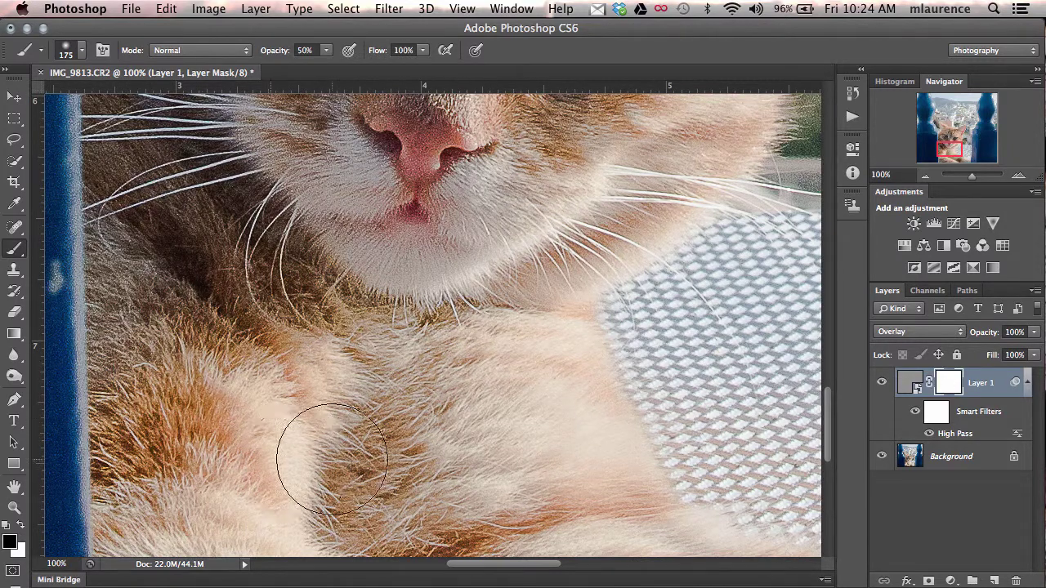
scroll(332, 459, "down", 5)
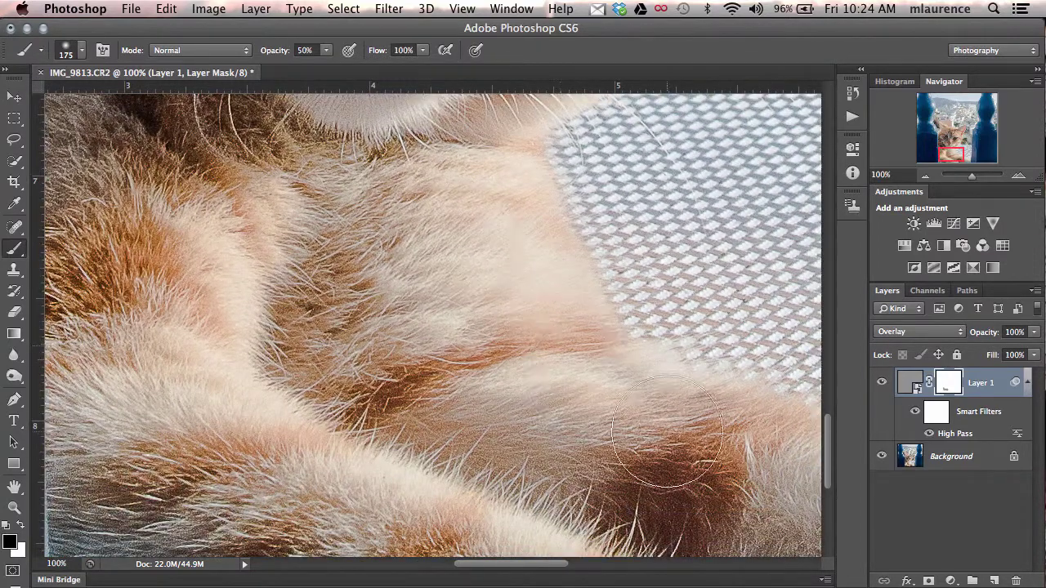
mouse_move(667, 432)
left_mouse_down()
mouse_move(611, 483)
mouse_move(660, 495)
mouse_move(532, 459)
mouse_move(471, 305)
mouse_move(572, 264)
left_mouse_up()
left_click_drag(586, 313, 648, 463)
Compare the whole cat before and after sharpening at 33.33% zoom by toggling Layer 1's visibility
scroll(524, 531, "up", 10)
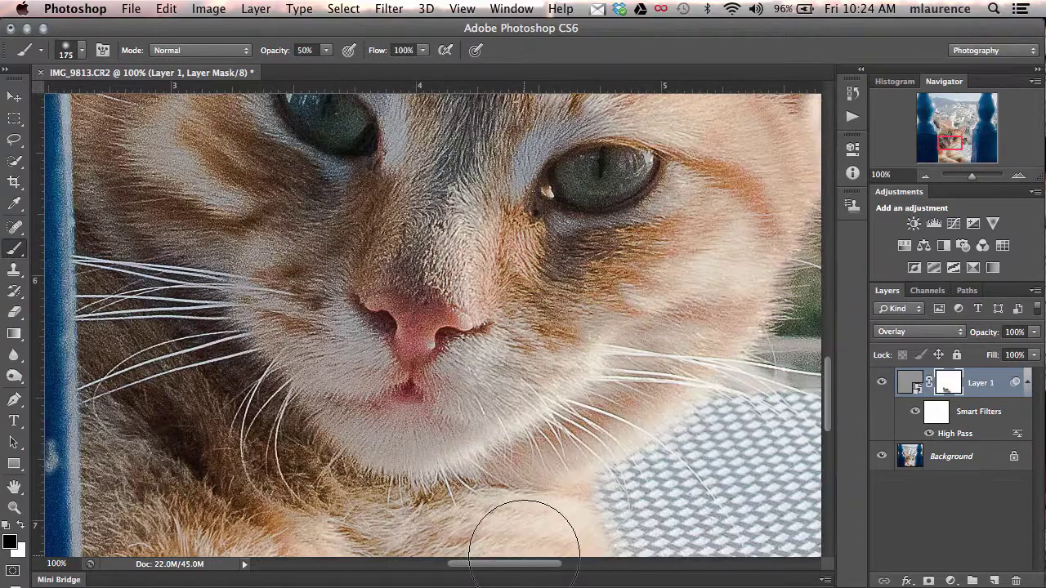
key("super+minus")
key("super+minus")
key("super+minus")
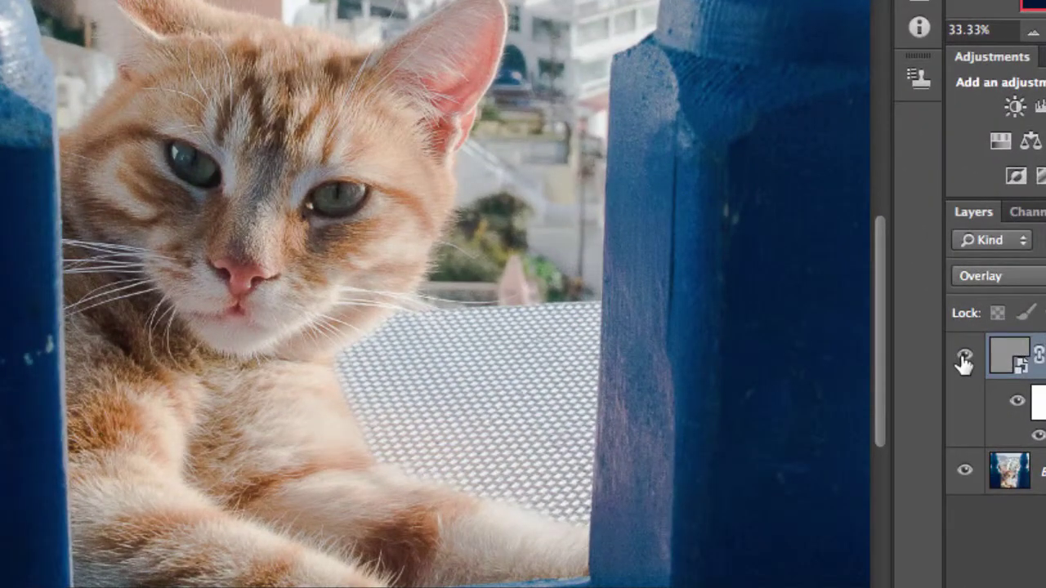
left_click(964, 360)
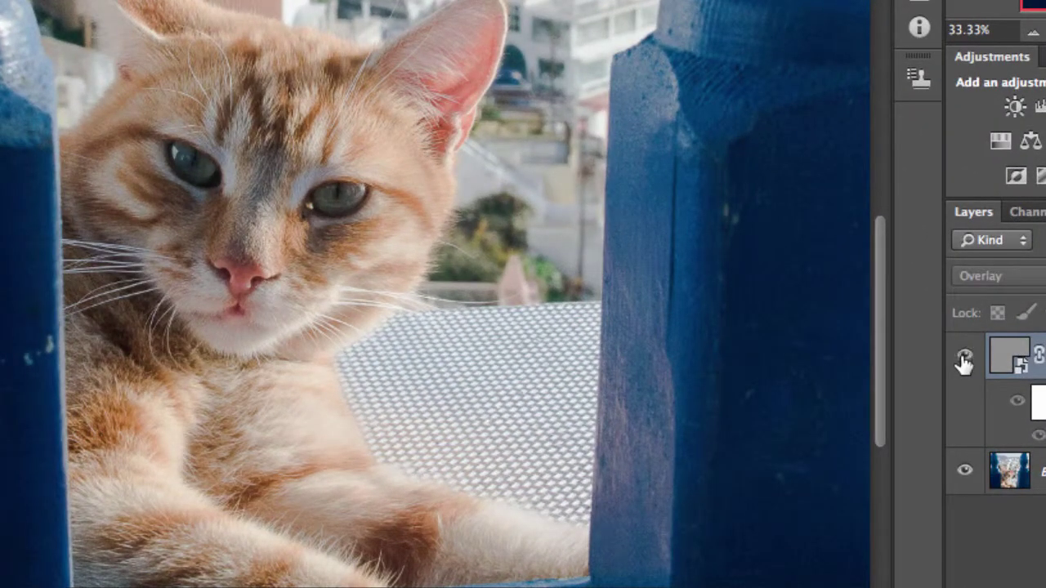
left_click(964, 360)
left_click(964, 361)
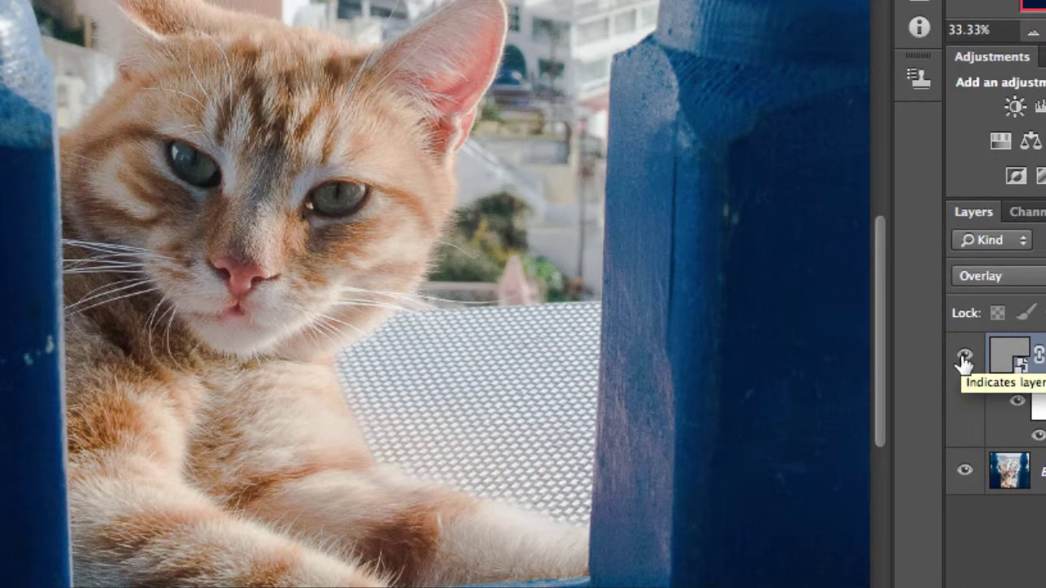